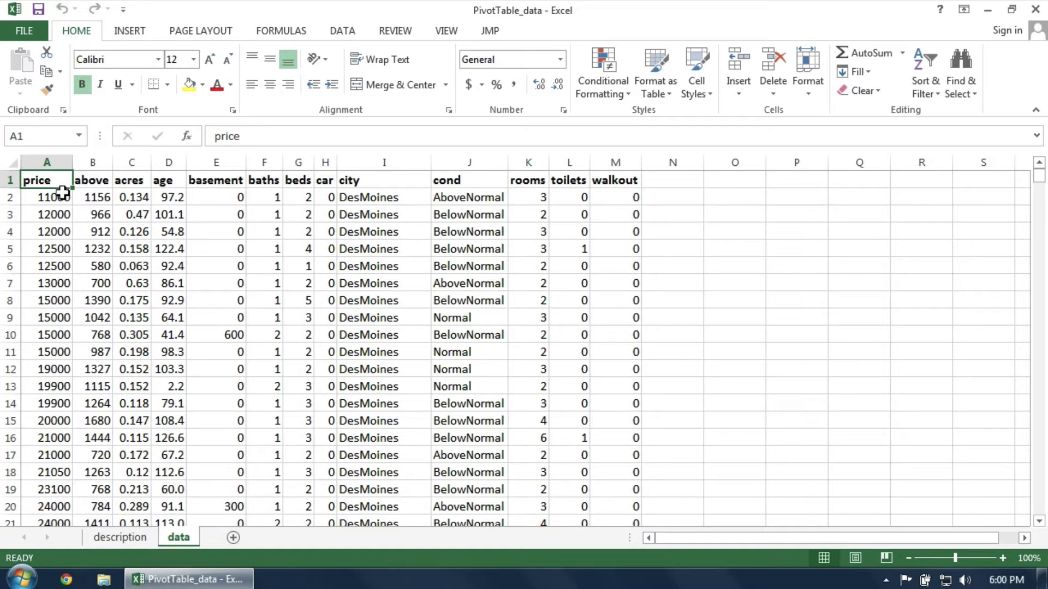
Select the housing data table from header row A1:M down to row 2705.
{"action": "left_click_drag", "start_coordinate": [60, 180], "coordinate": [613, 240]}
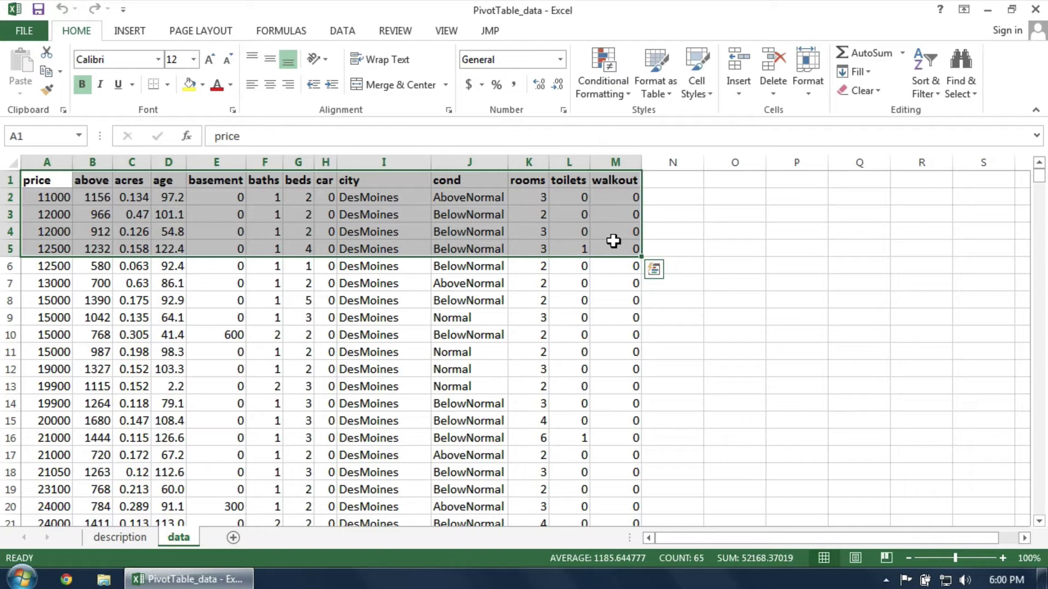
{"action": "key", "text": "ctrl+shift+Down"}
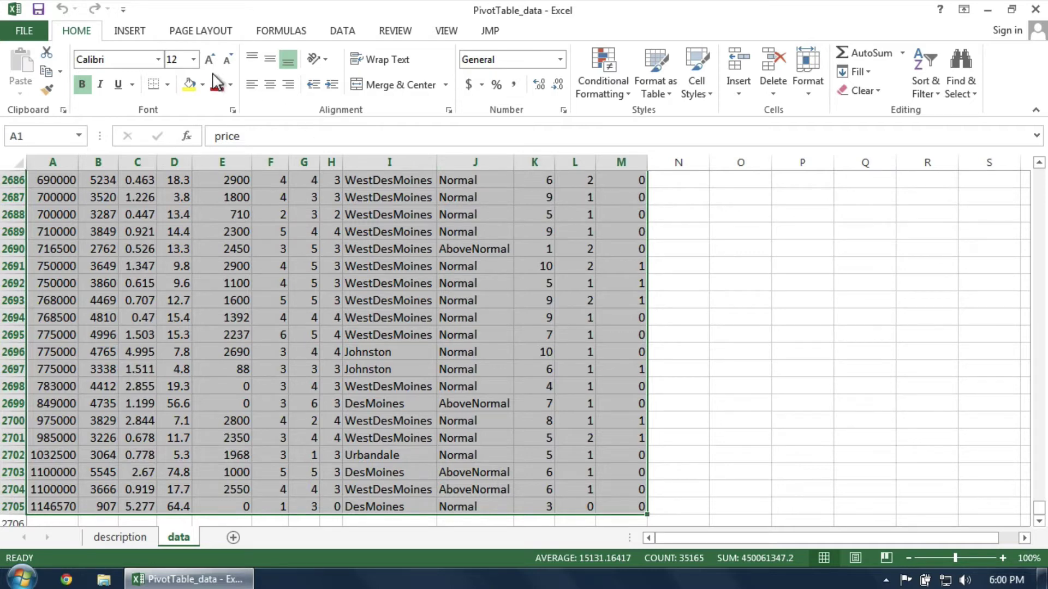
Start a PivotTable for range data!$A$1:$M$2705 with a New Worksheet destination.
{"action": "left_click", "coordinate": [129, 31]}
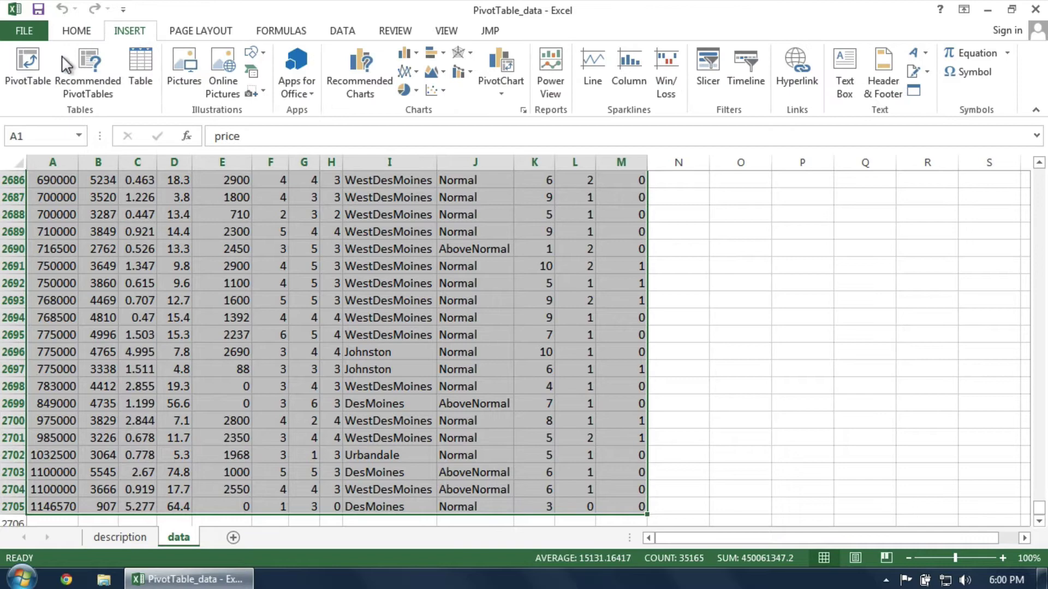
{"action": "left_click", "coordinate": [34, 61]}
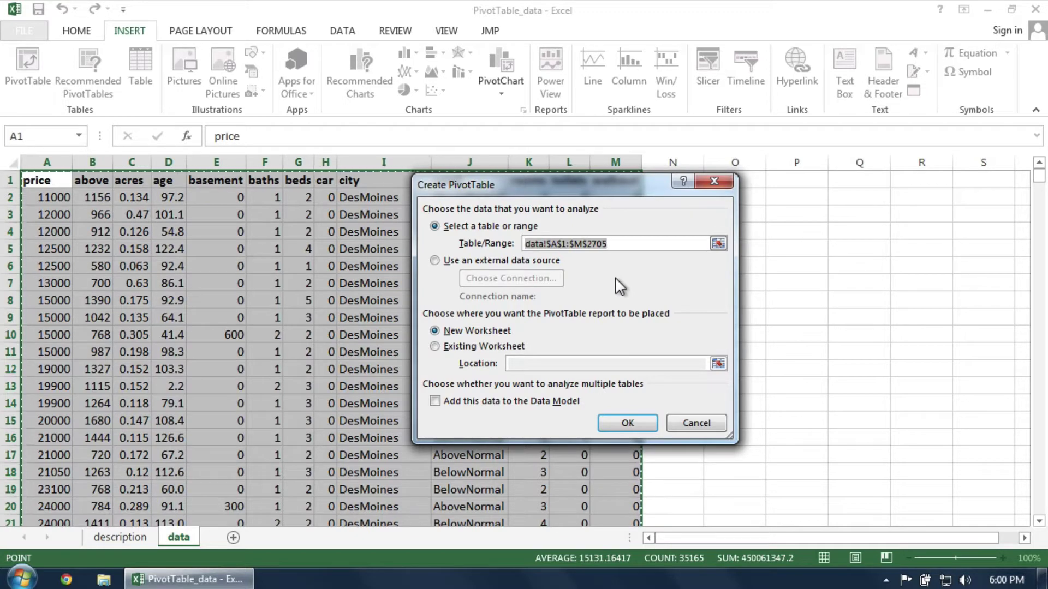
Create PivotTable1 on new Sheet1 and add price to Values, totaling 445086340.
{"action": "left_click", "coordinate": [647, 422]}
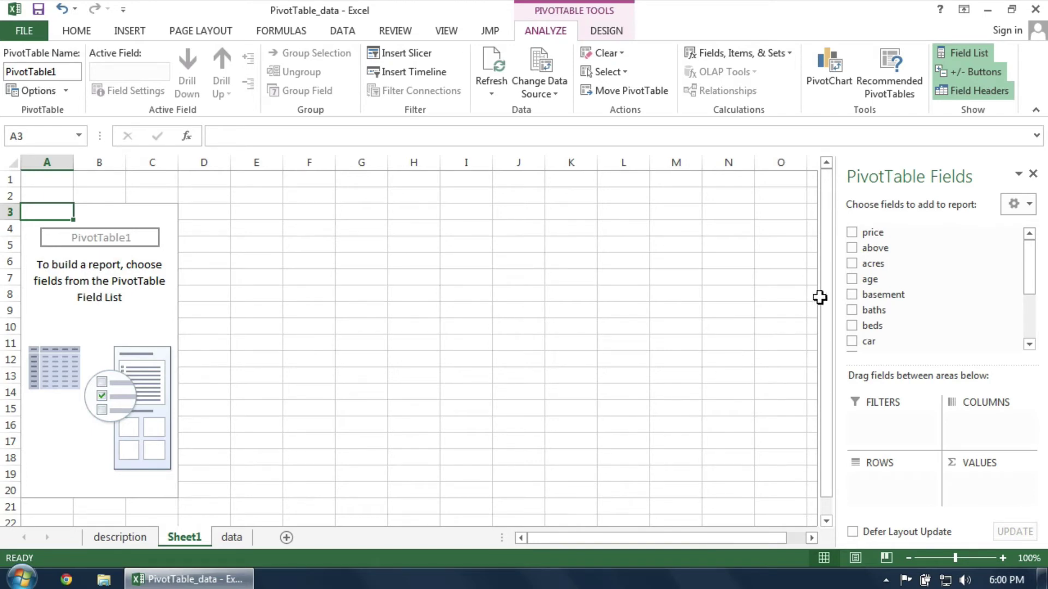
{"action": "left_click", "coordinate": [888, 236]}
{"action": "left_click_drag", "start_coordinate": [888, 236], "coordinate": [981, 497]}
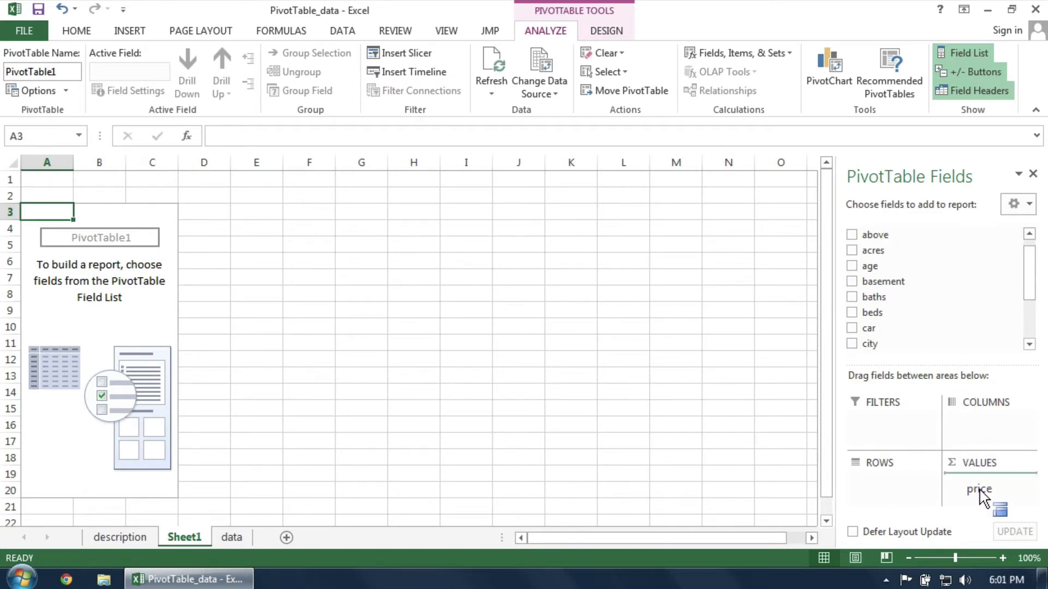
{"action": "left_click_drag", "start_coordinate": [981, 497], "coordinate": [982, 498]}
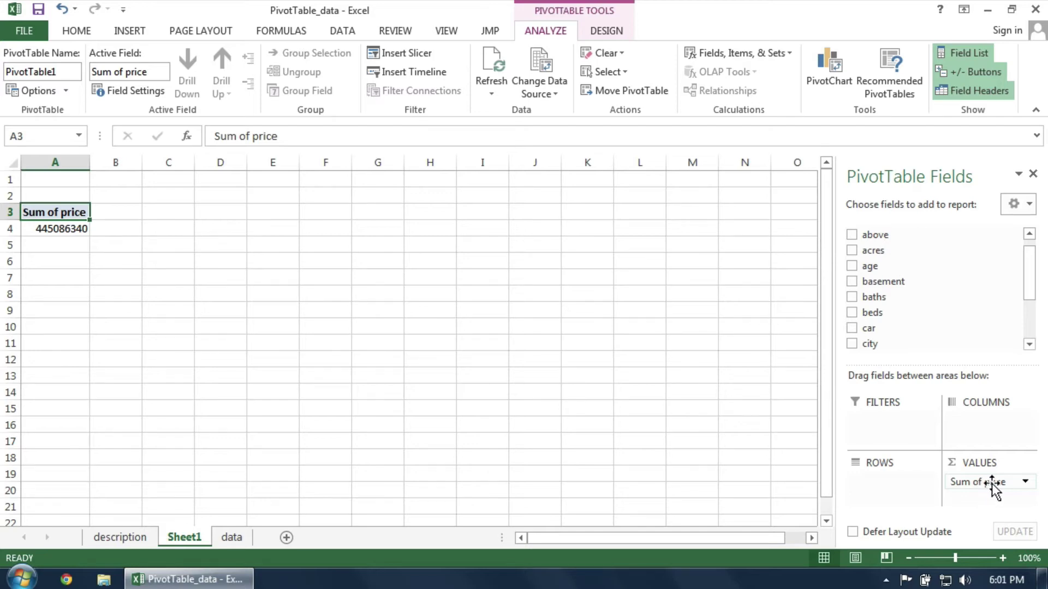
Summarize price as Average, formatted as Currency with 0 decimals, showing $164,603.
{"action": "left_click", "coordinate": [992, 482]}
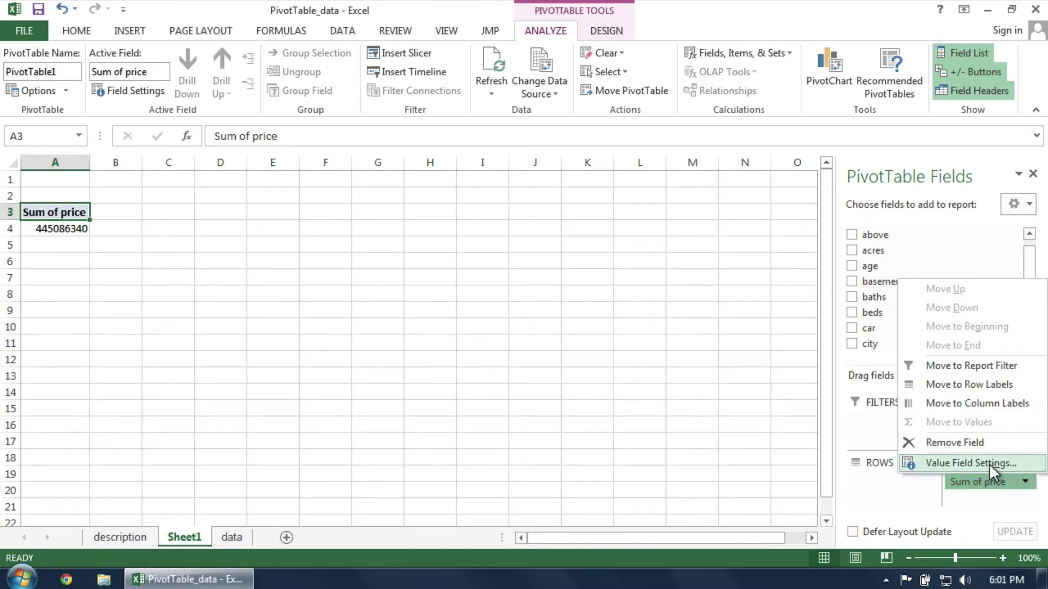
{"action": "left_click", "coordinate": [989, 463]}
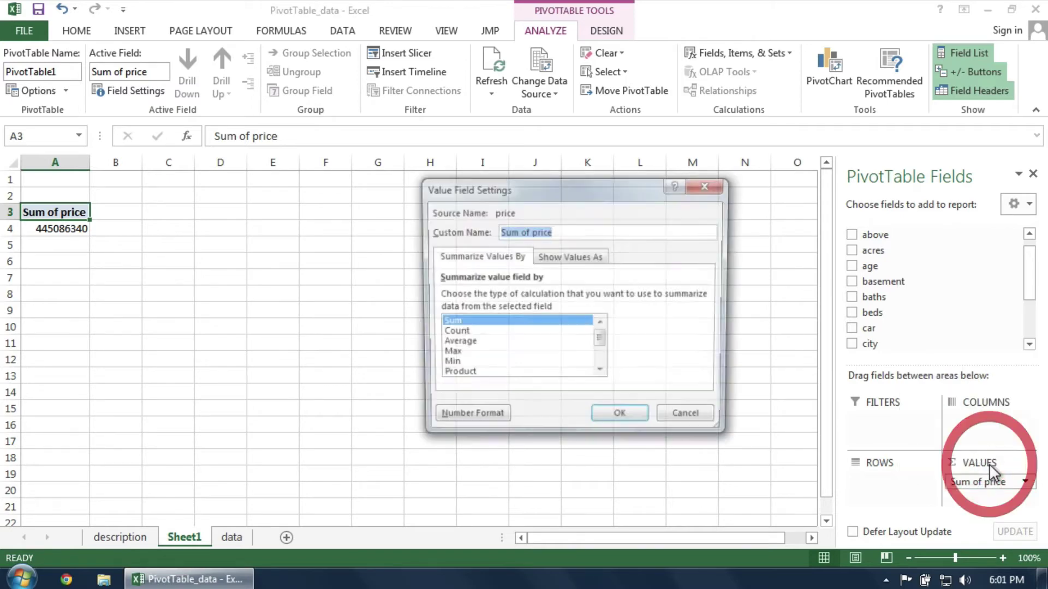
{"action": "left_click", "coordinate": [529, 344]}
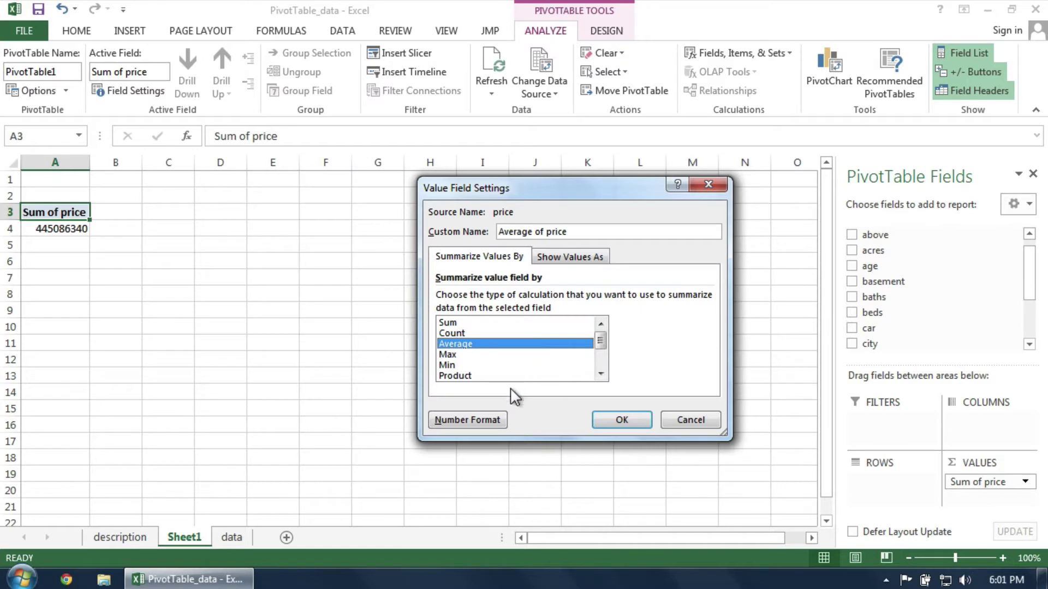
{"action": "left_click", "coordinate": [500, 417]}
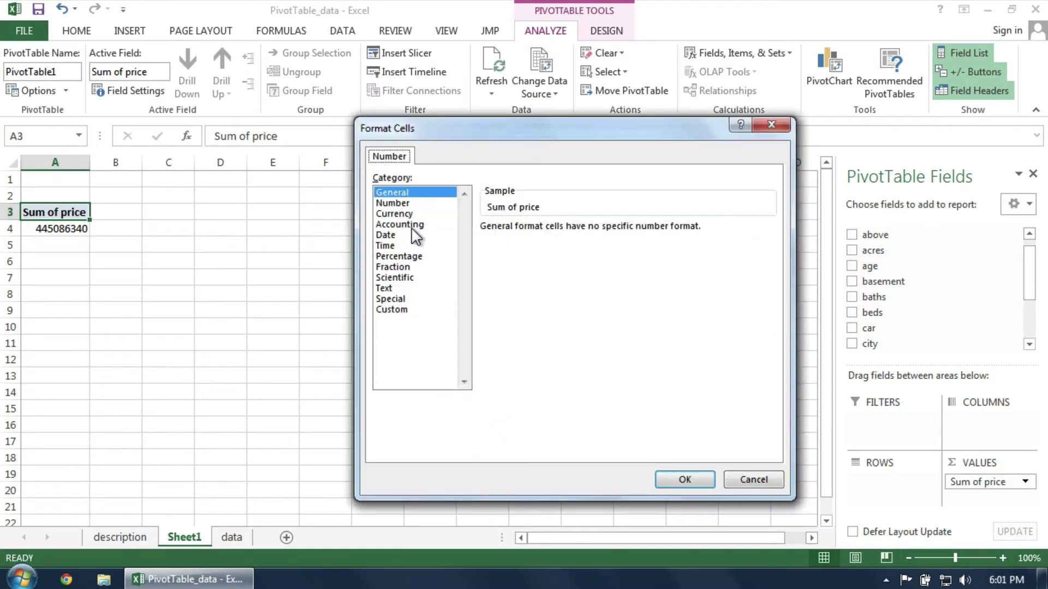
{"action": "left_click", "coordinate": [412, 212]}
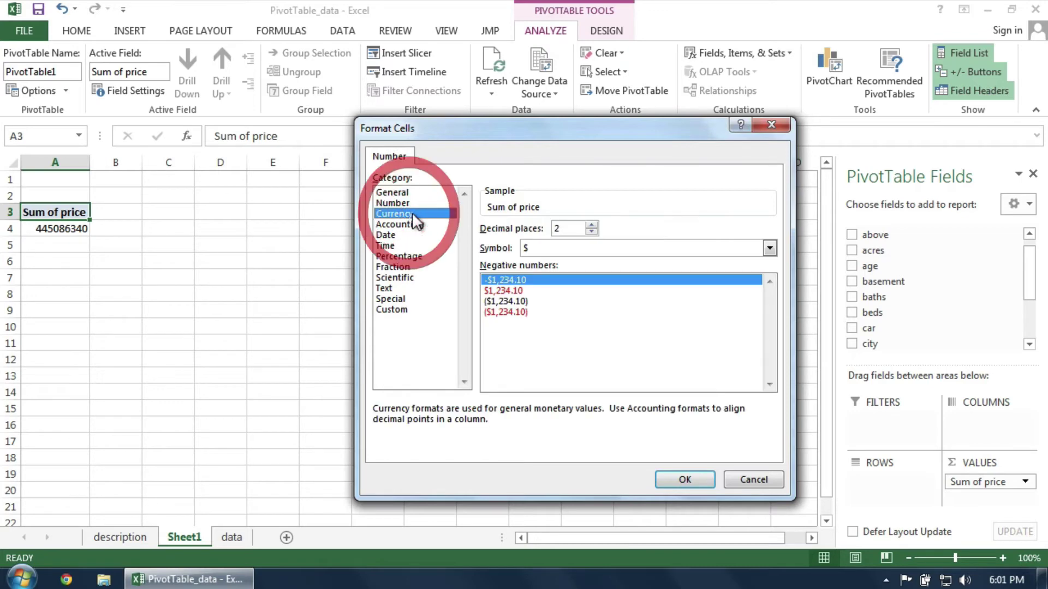
{"action": "left_click", "coordinate": [592, 232]}
{"action": "left_click", "coordinate": [592, 232]}
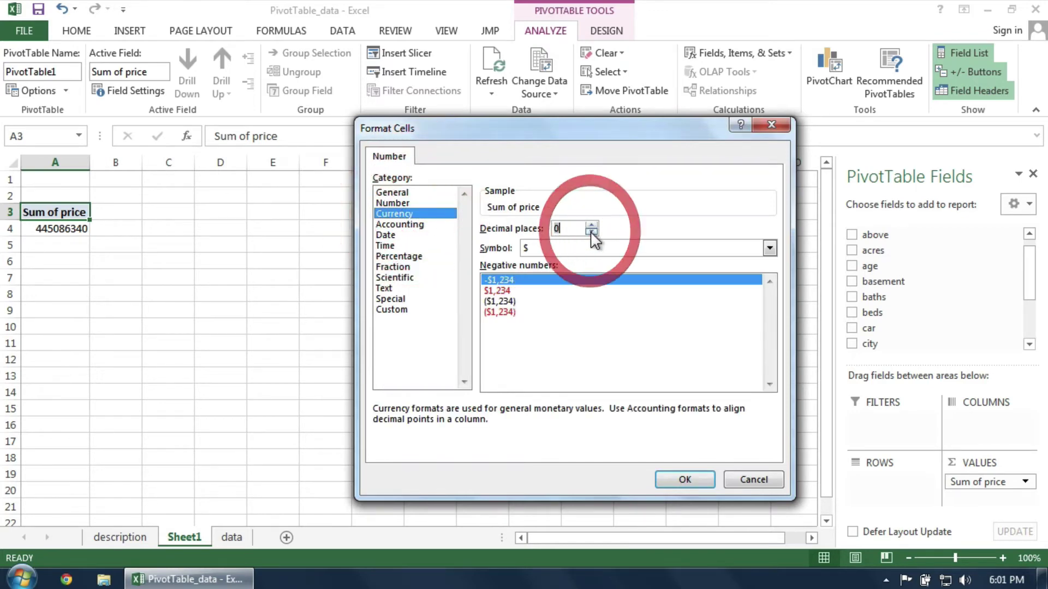
{"action": "left_click", "coordinate": [685, 478]}
{"action": "left_click", "coordinate": [635, 422]}
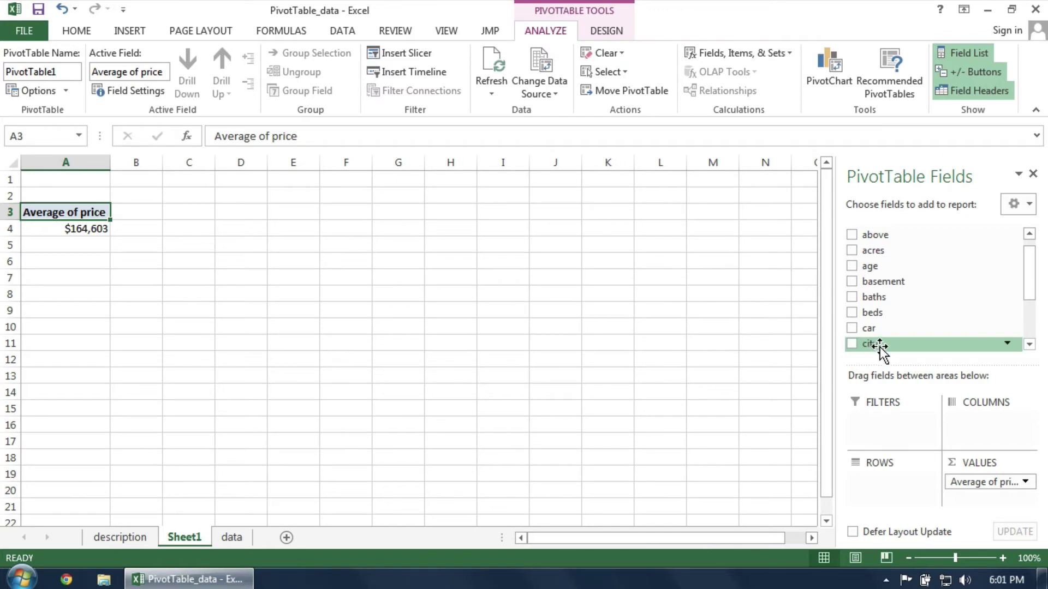
Add city to Rows, listing average prices for Clive, DesMoines, Johnston, Urbandale and WestDesMoines.
{"action": "left_click_drag", "start_coordinate": [880, 345], "coordinate": [883, 486]}
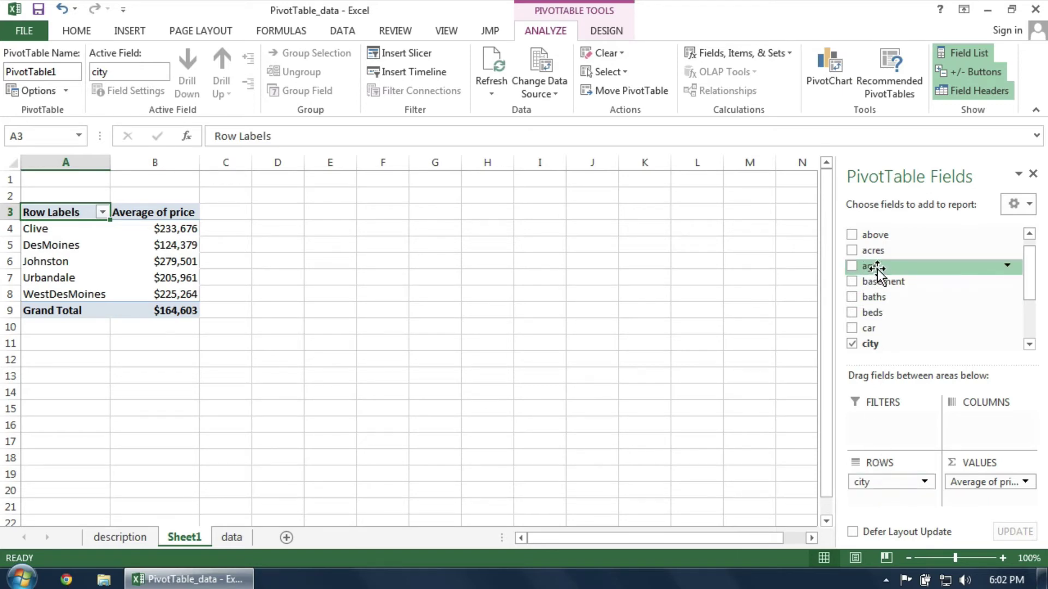
Add age to Columns, inspect the age columns, and select the age label in B4.
{"action": "left_click_drag", "start_coordinate": [877, 268], "coordinate": [974, 431]}
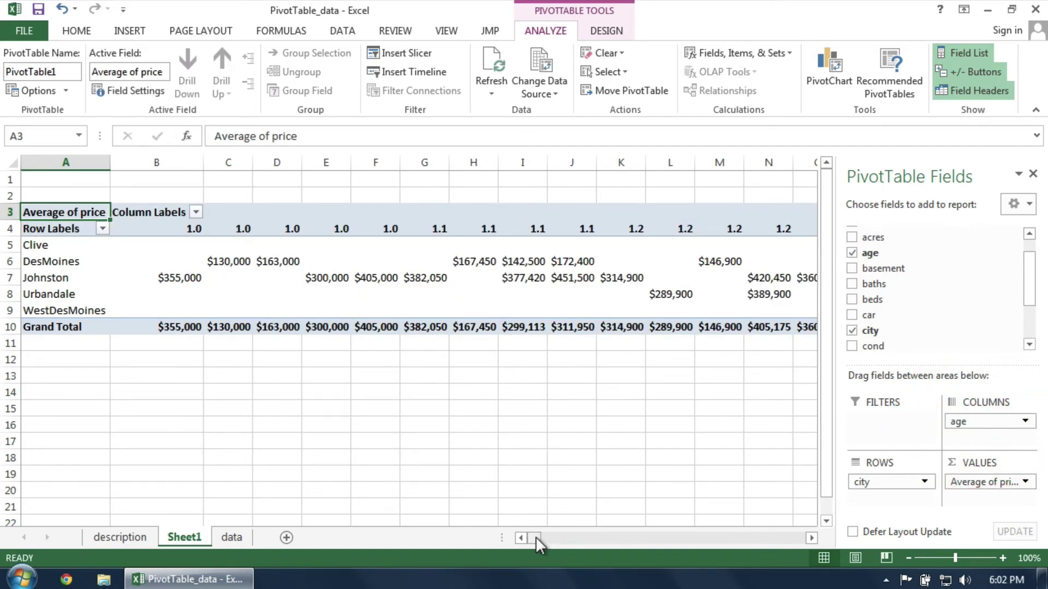
{"action": "mouse_move", "coordinate": [535, 536]}
{"action": "left_mouse_down"}
{"action": "mouse_move", "coordinate": [572, 539]}
{"action": "mouse_move", "coordinate": [528, 537]}
{"action": "left_mouse_up"}
{"action": "mouse_move", "coordinate": [231, 311]}
{"action": "mouse_move", "coordinate": [181, 257]}
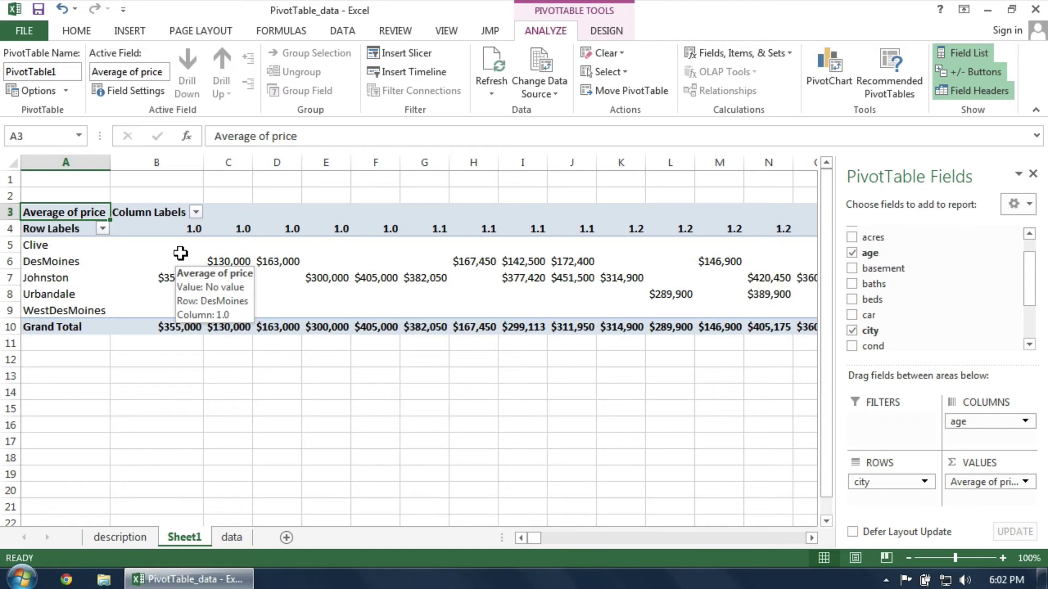
{"action": "left_click", "coordinate": [175, 229]}
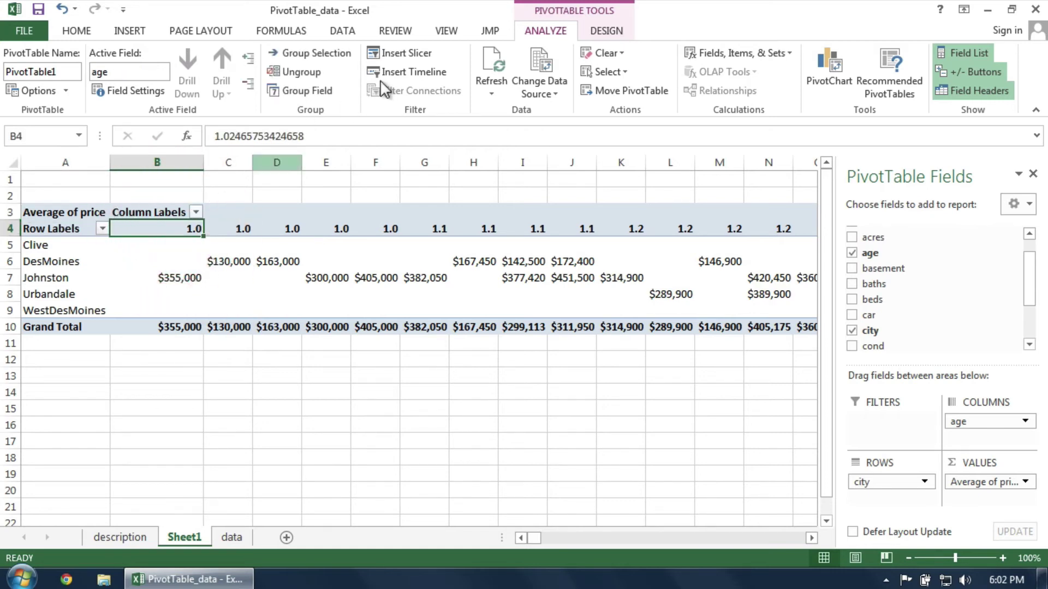
Group age starting at 0, ending at 150, by 25-year intervals.
{"action": "left_click", "coordinate": [522, 32]}
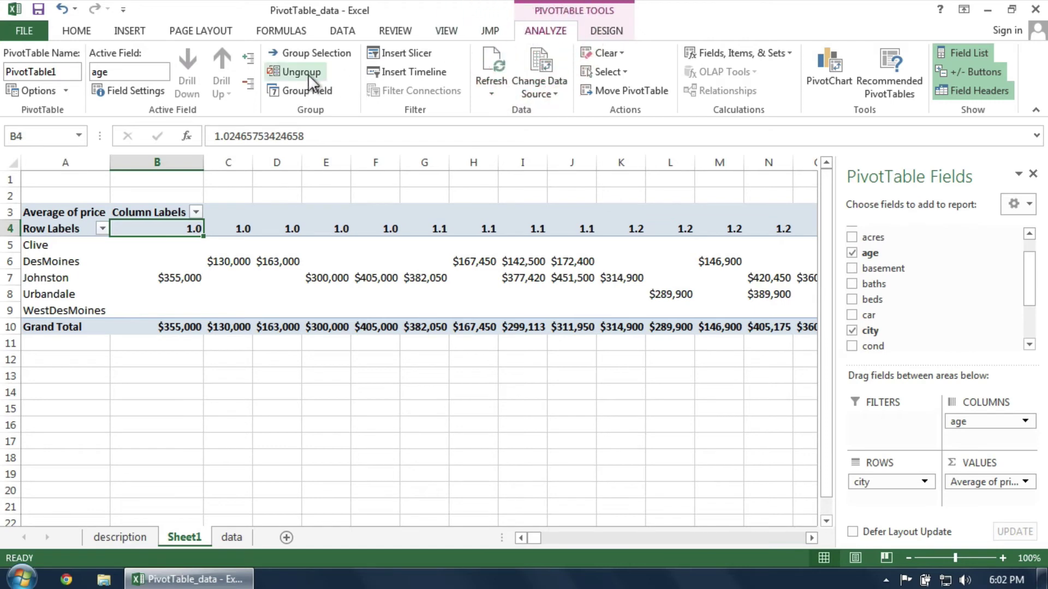
{"action": "left_click", "coordinate": [316, 53]}
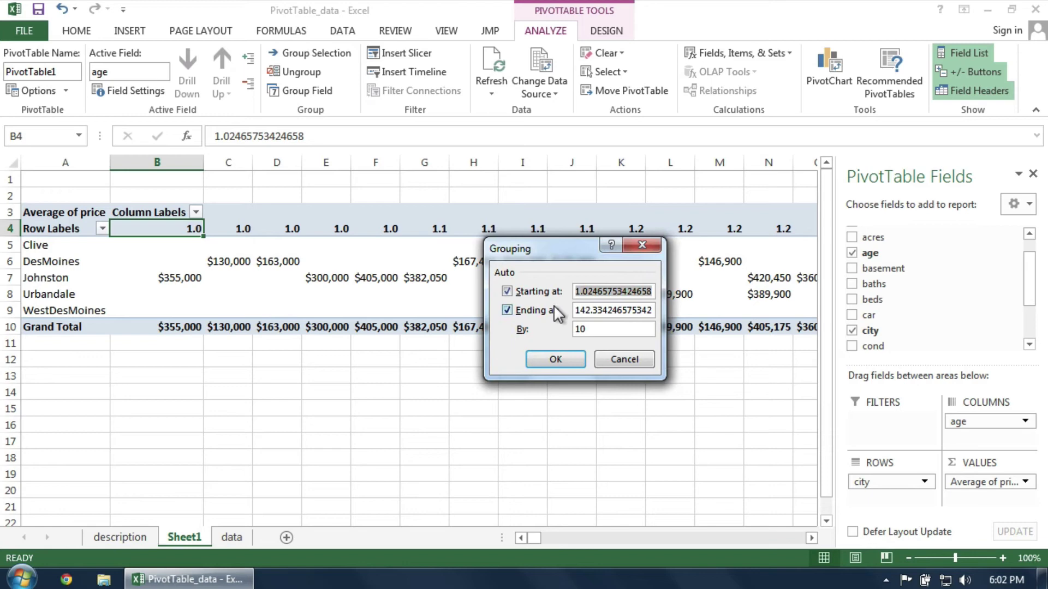
{"action": "type", "text": "0"}
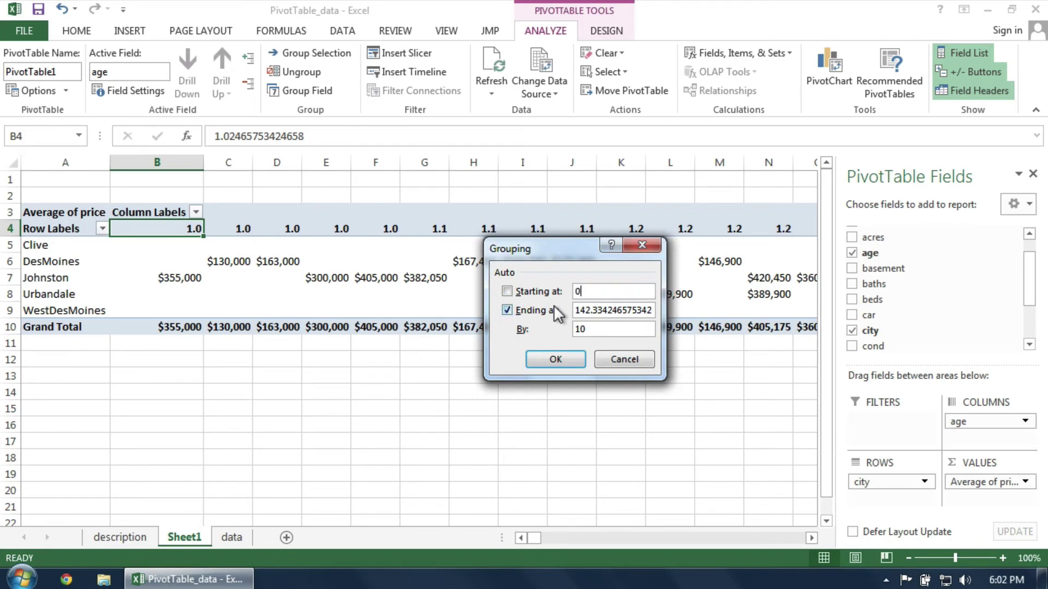
{"action": "key", "text": "Tab"}
{"action": "key", "text": "Tab"}
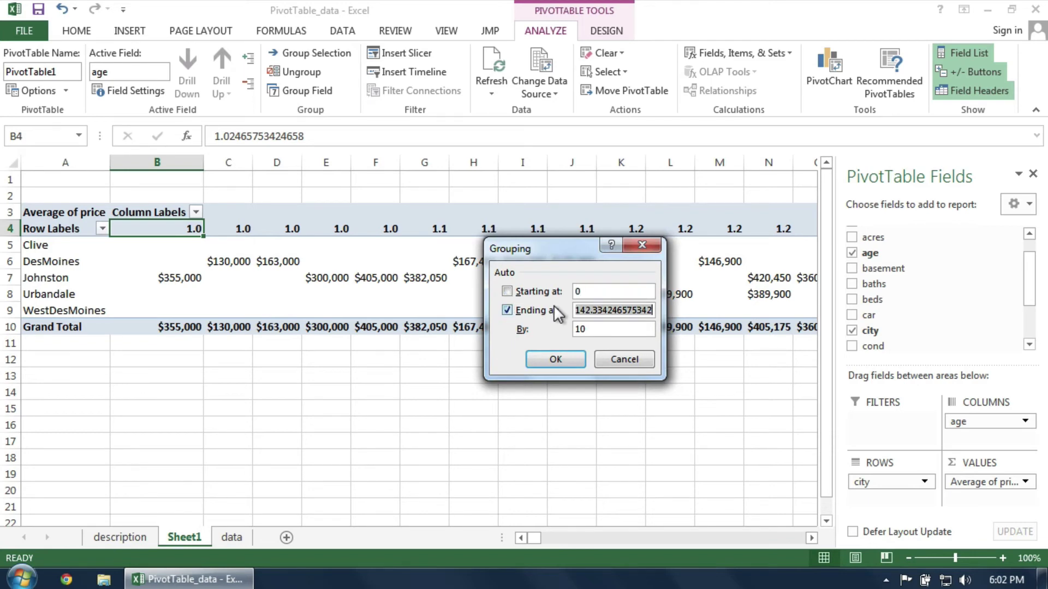
{"action": "type", "text": "150"}
{"action": "key", "text": "Tab"}
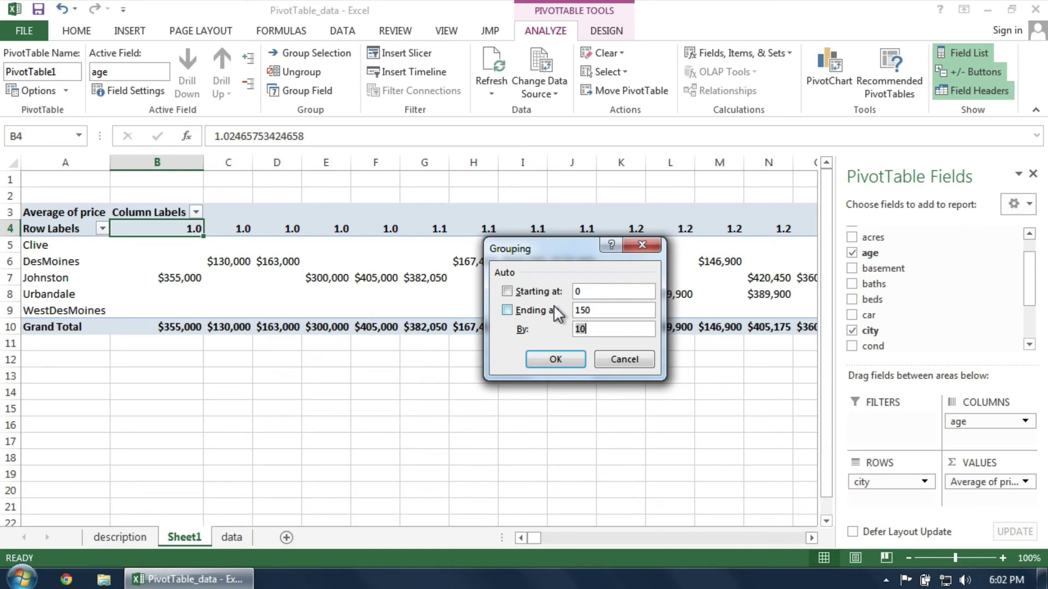
{"action": "type", "text": "25"}
{"action": "left_click", "coordinate": [580, 361]}
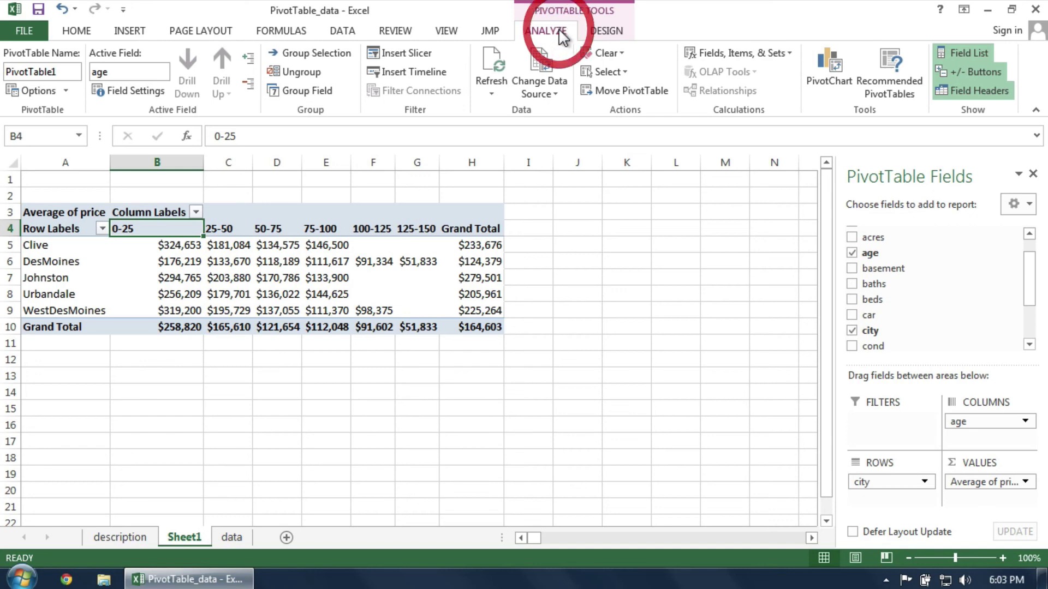
Insert a Clustered Column PivotChart and remove age from its legend series.
{"action": "left_click", "coordinate": [815, 63]}
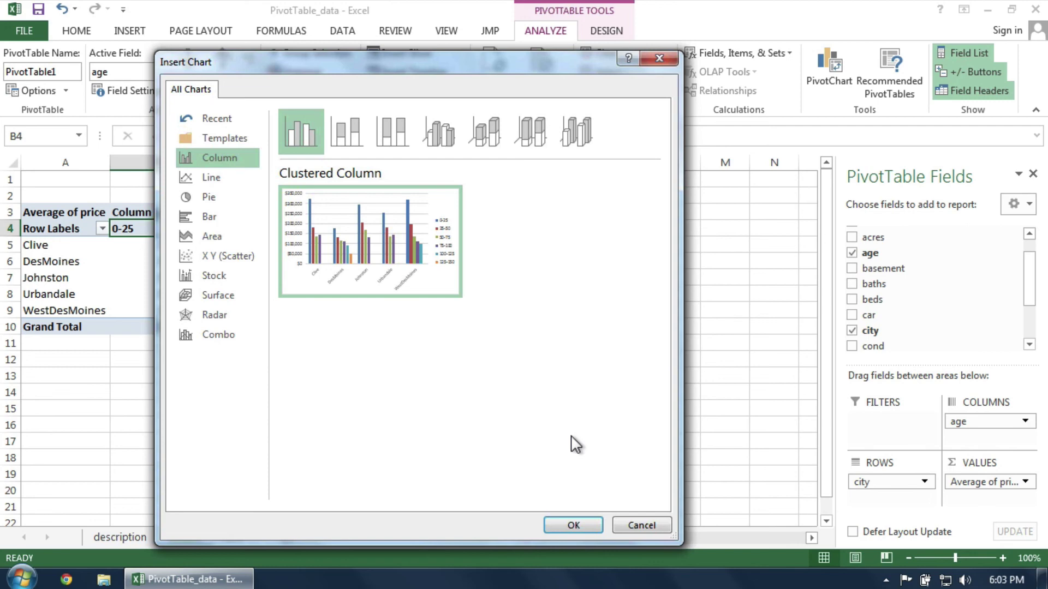
{"action": "left_click", "coordinate": [593, 522]}
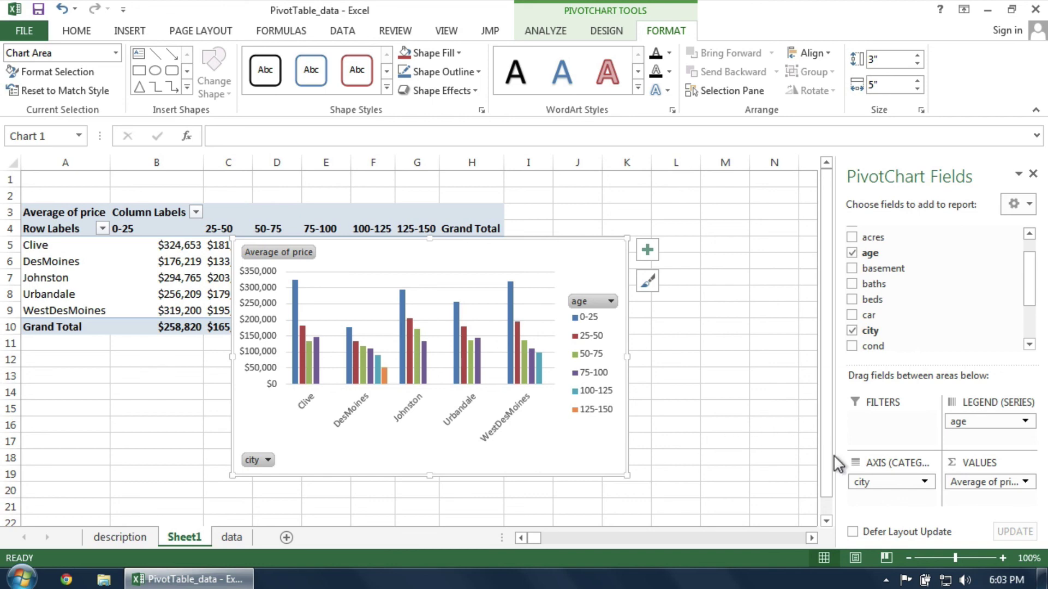
{"action": "left_click", "coordinate": [964, 423]}
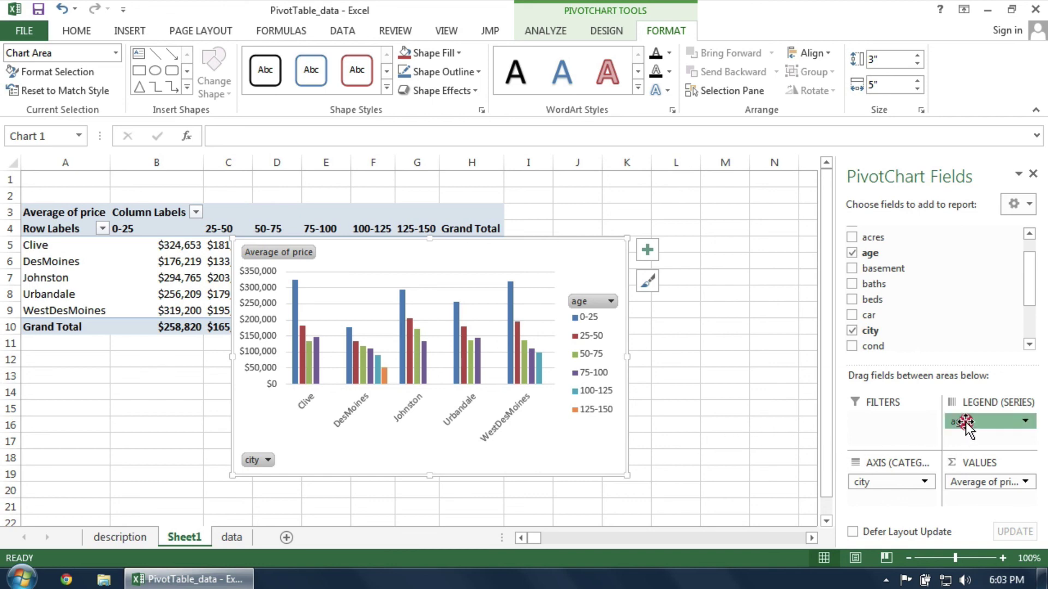
{"action": "left_click_drag", "start_coordinate": [965, 423], "coordinate": [947, 309]}
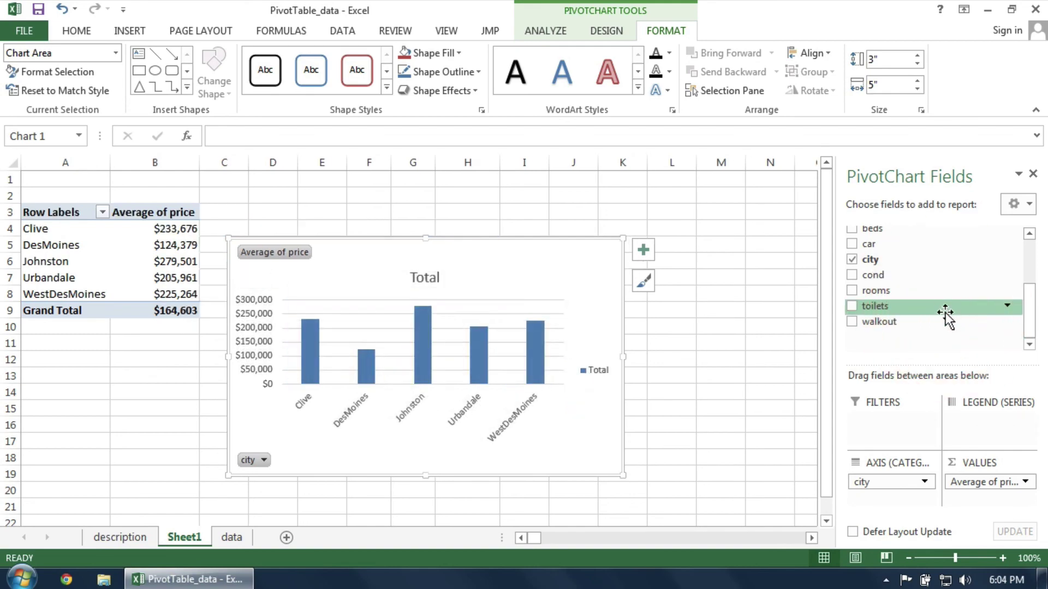